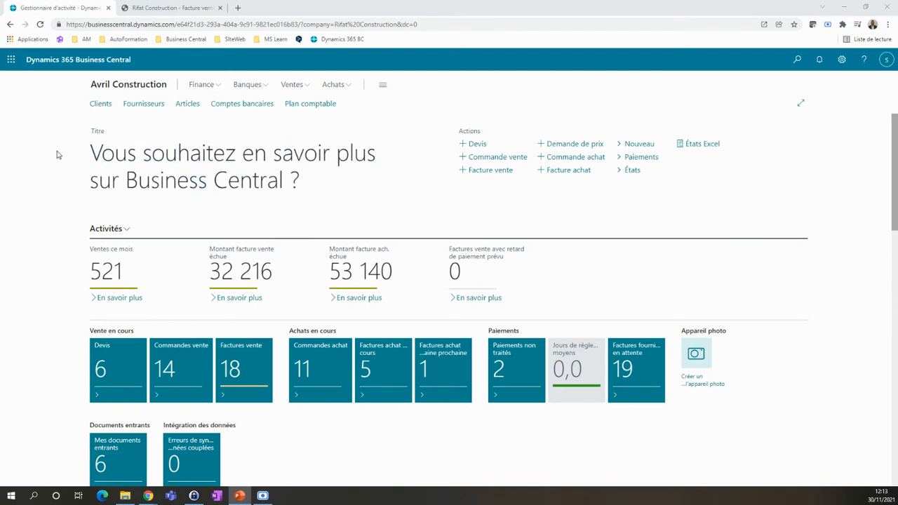
Step: Create a new sales invoice from the list of sales invoices
click(292, 85)
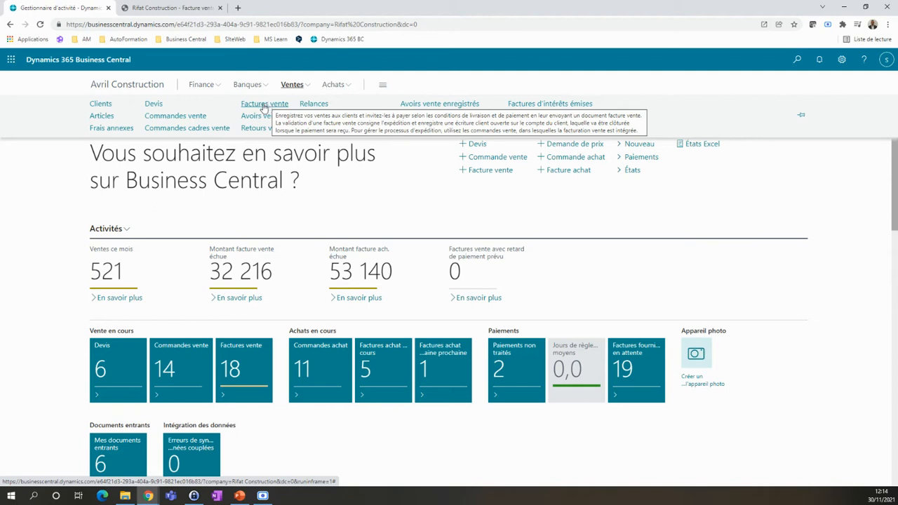
click(264, 105)
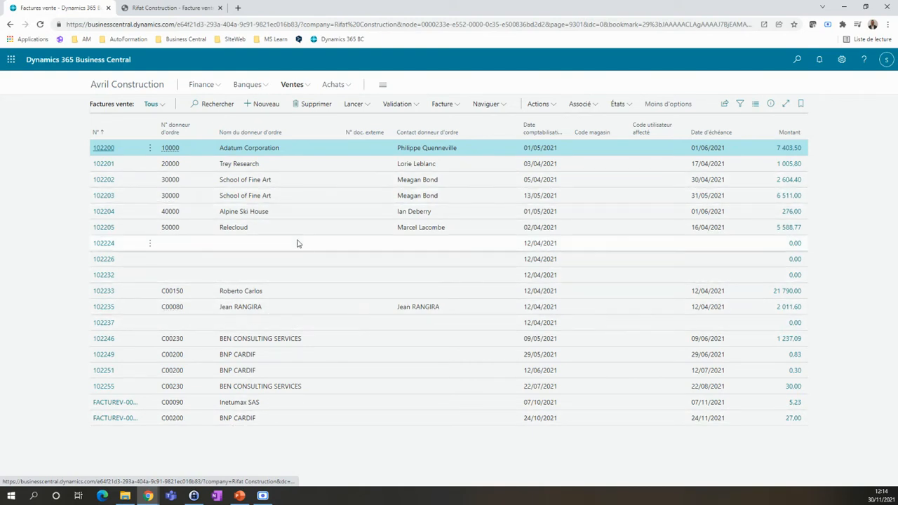
click(260, 105)
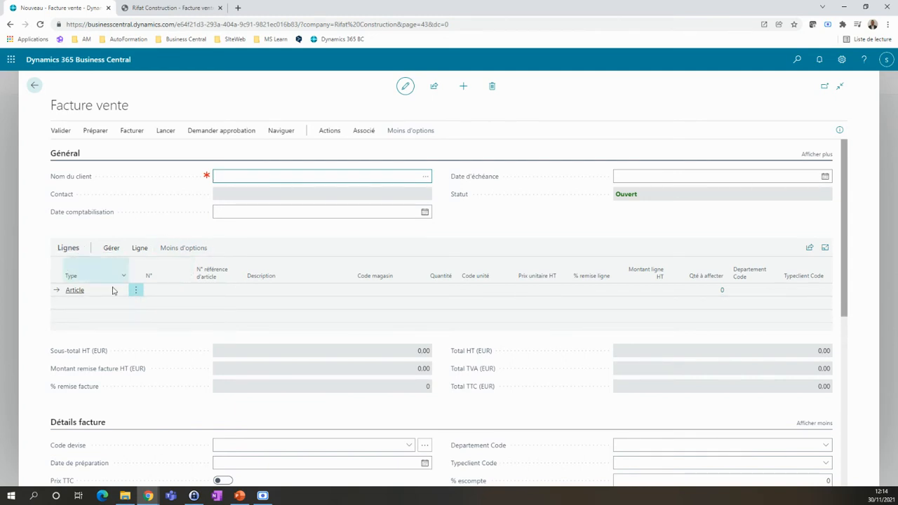
Step: Review the empty invoice form, including the Détails facture and Expédition et facturation sections
scroll(208, 292, down, 5)
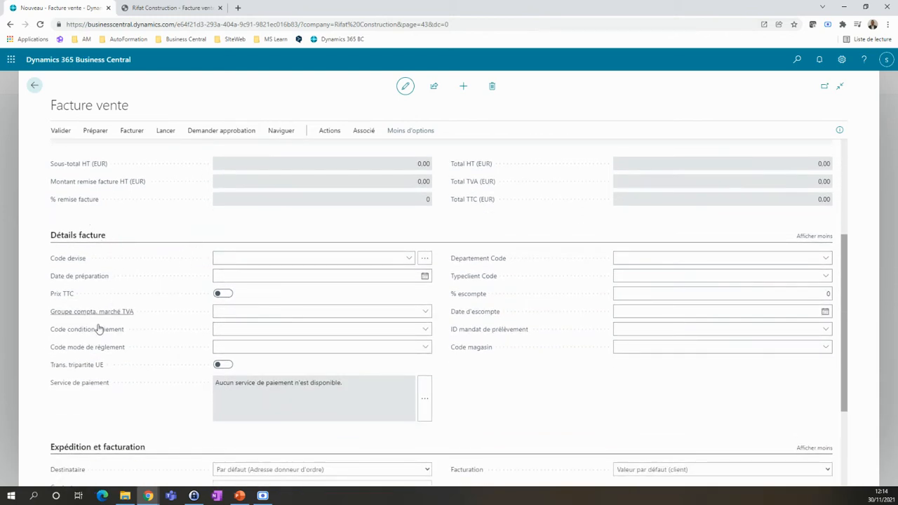
mouse_move(77, 351)
mouse_move(98, 315)
scroll(129, 331, down, 1)
scroll(120, 327, down, 1)
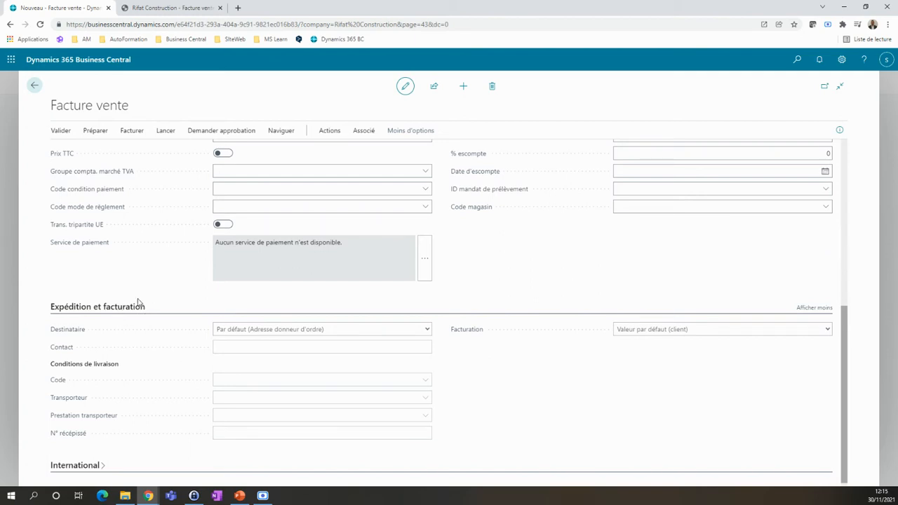
scroll(184, 294, up, 5)
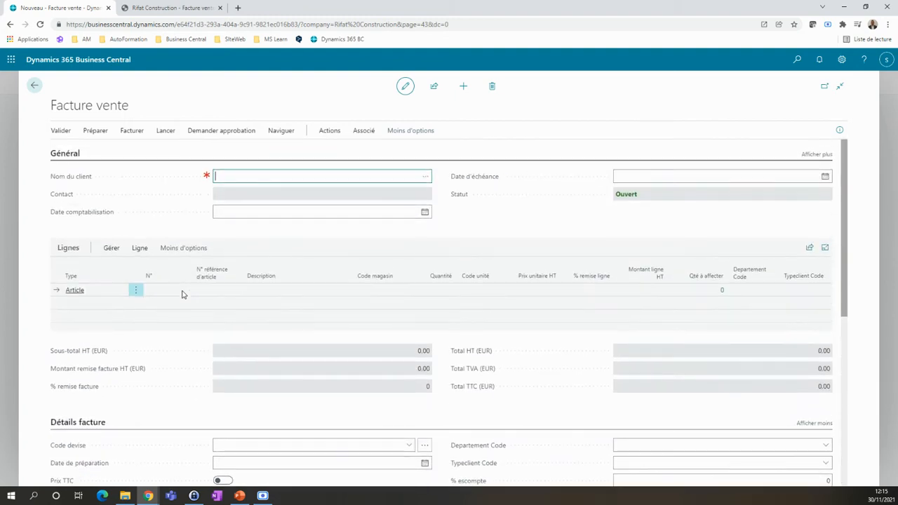
Step: Set the customer of the new sales invoice to Fractix
click(228, 172)
text(fractix)
key(Tab)
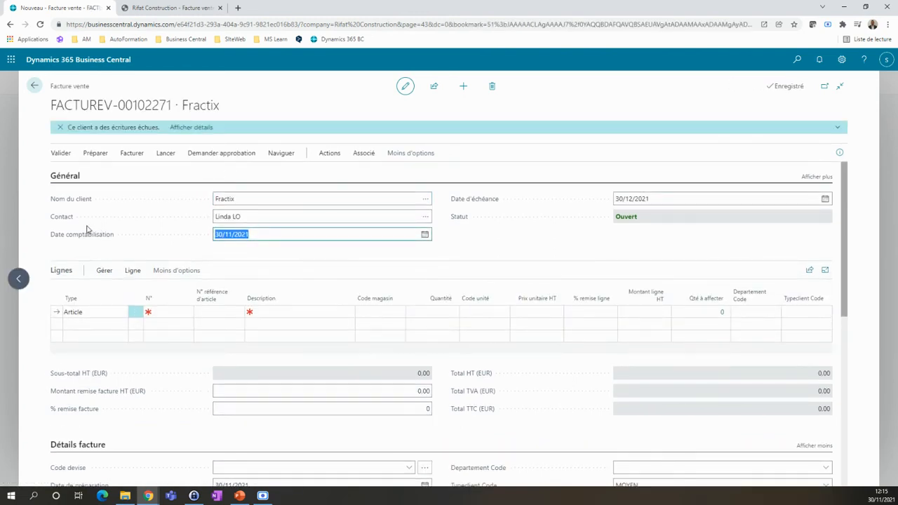
Step: Fill the first invoice line with item 1005, Semelle avec joint, in a quantity of 15
mouse_move(66, 221)
click(175, 312)
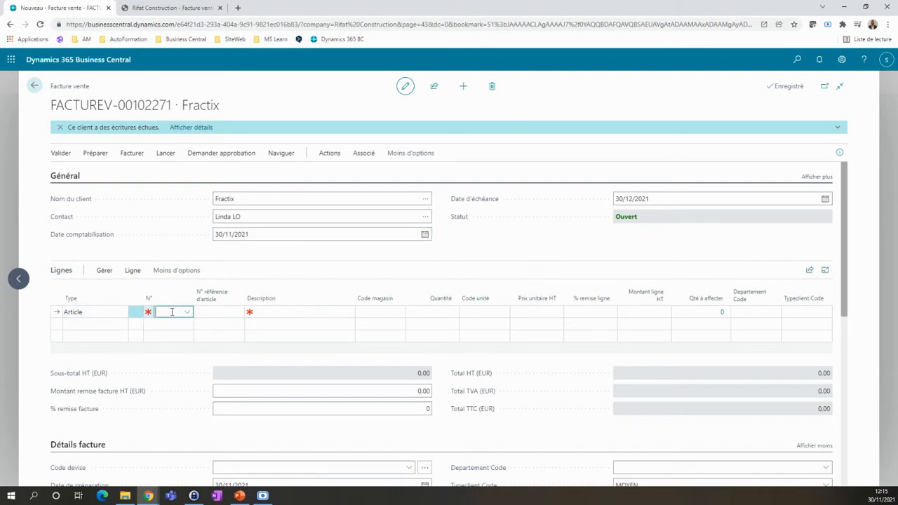
click(187, 311)
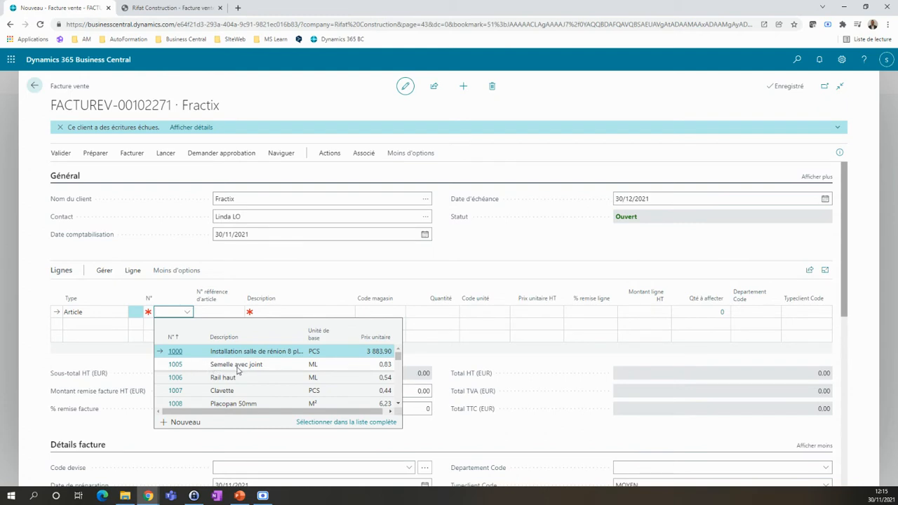
click(199, 368)
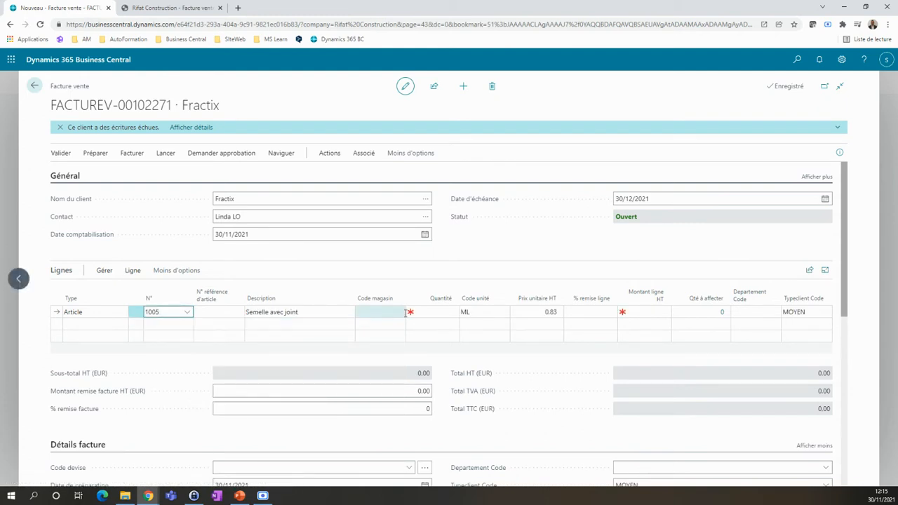
click(438, 311)
text(15)
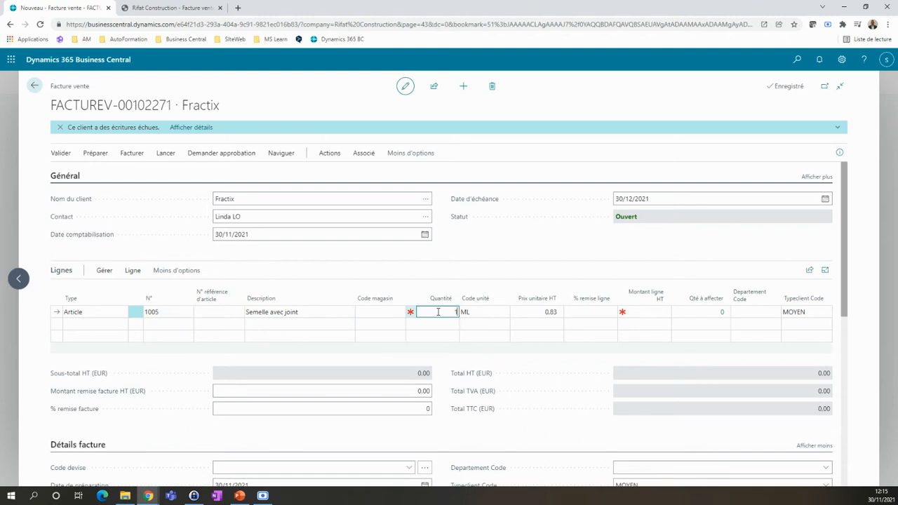
click(311, 272)
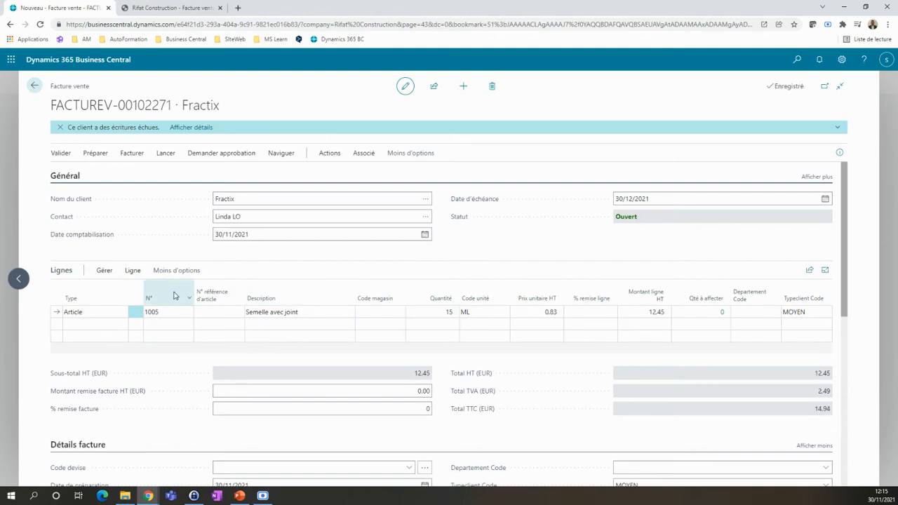
Step: Review the line types available for a second invoice line, leaving that line unused
click(102, 326)
click(122, 325)
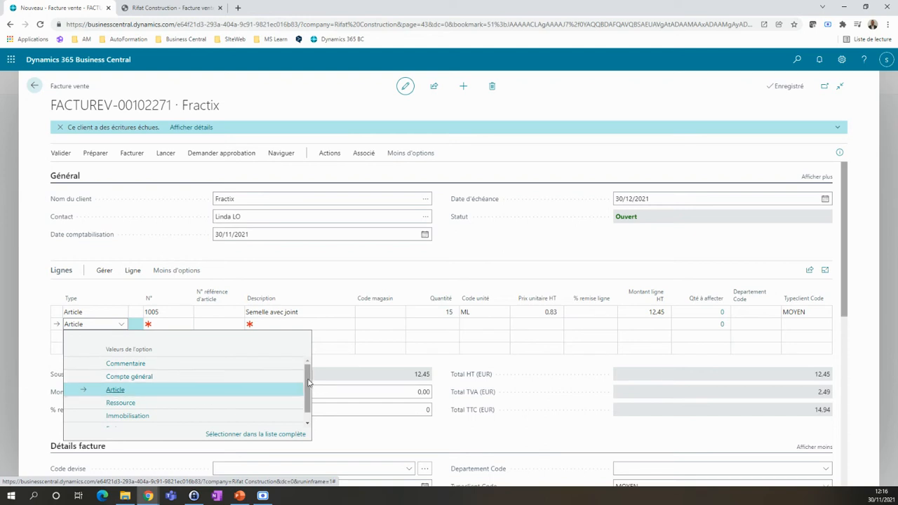
scroll(308, 382, down, 1)
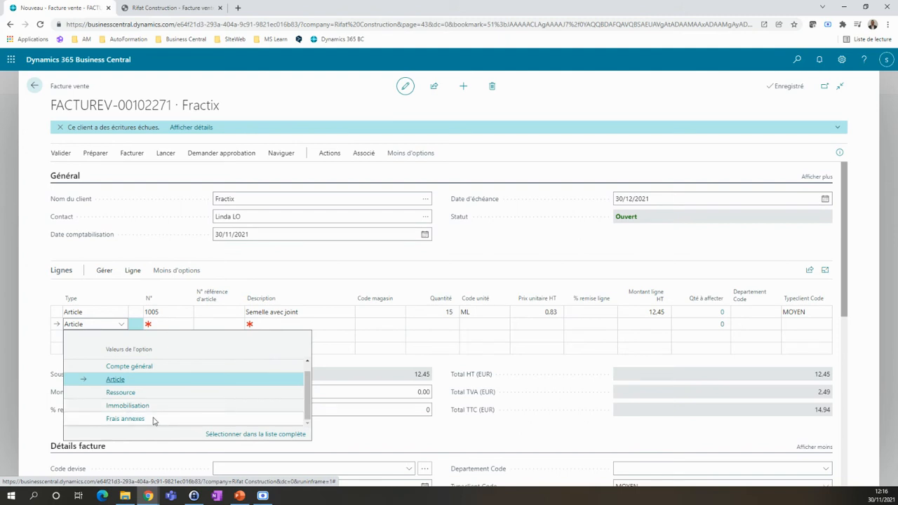
click(35, 316)
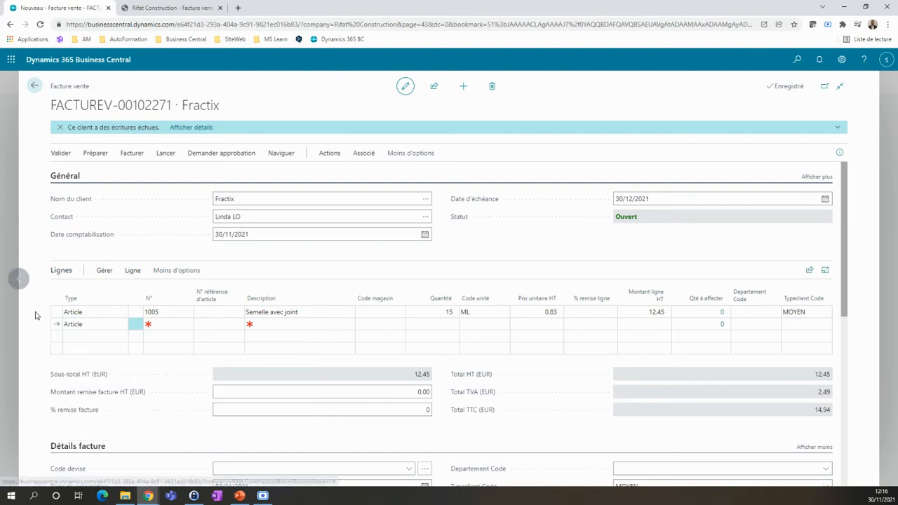
click(110, 313)
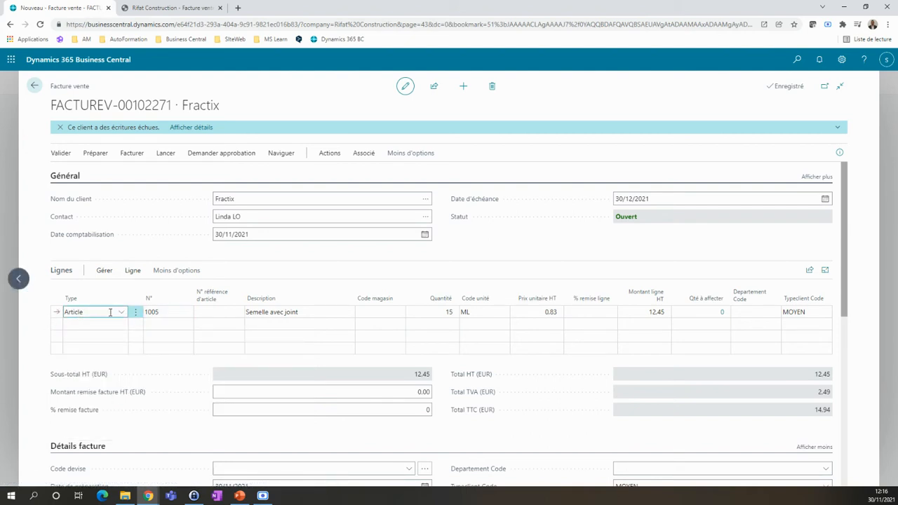
click(38, 328)
Step: Examine the invoice's totals and discounts, its VAT group and payment terms, and the shipping and billing section
scroll(38, 328, down, 2)
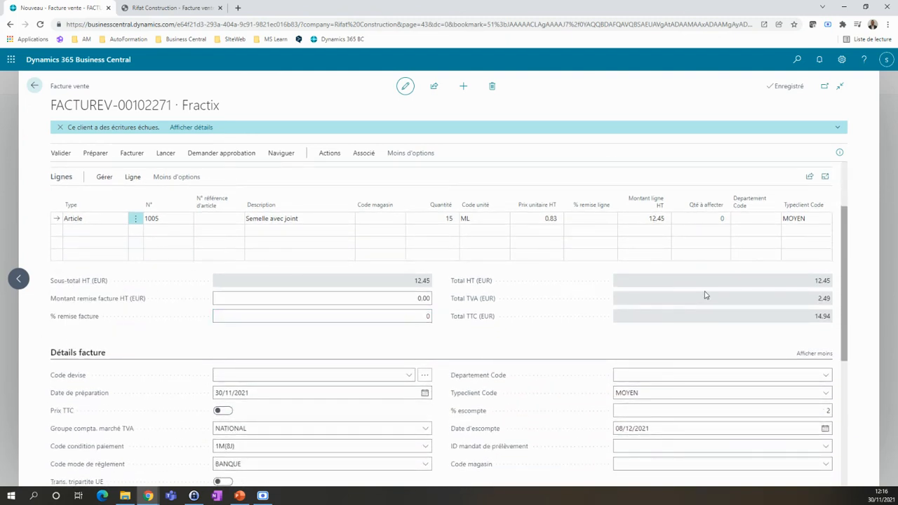
click(378, 302)
scroll(186, 328, down, 1)
scroll(187, 328, down, 1)
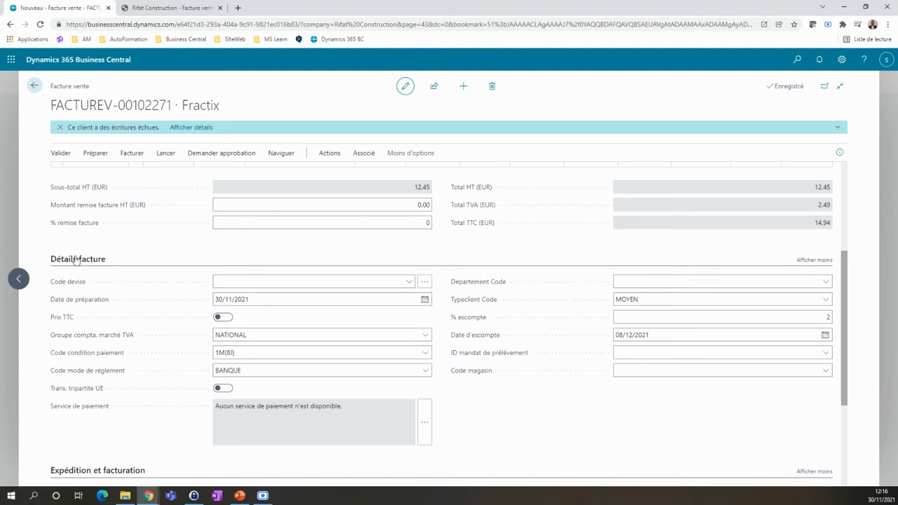
click(219, 299)
click(256, 336)
click(245, 353)
click(269, 371)
scroll(172, 335, down, 1)
scroll(172, 336, down, 2)
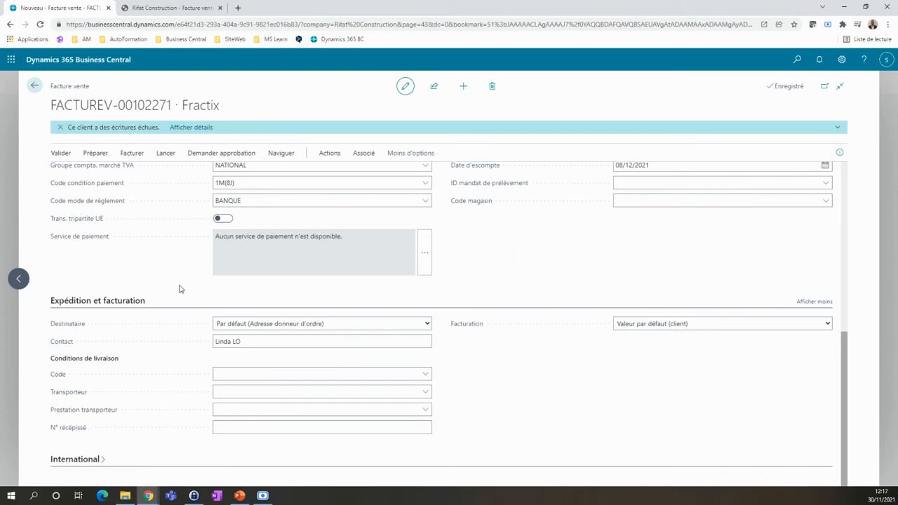
scroll(179, 288, up, 10)
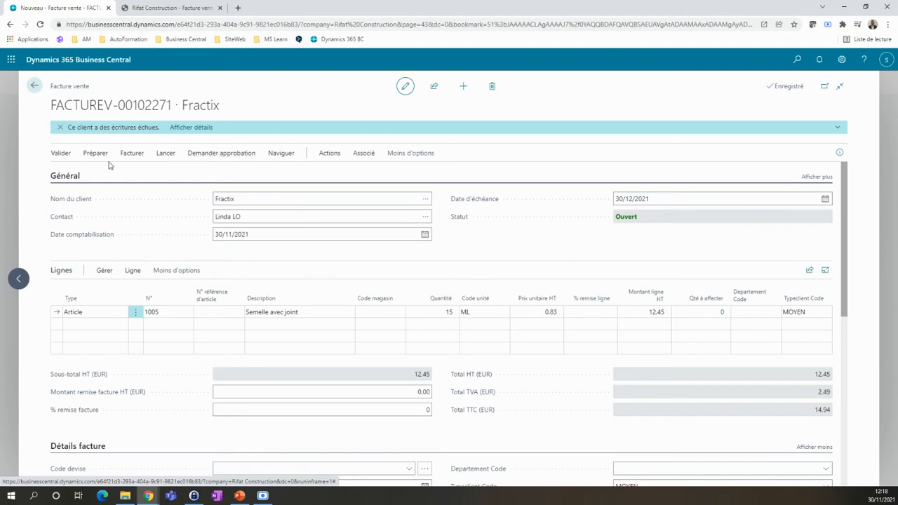
Step: Preview the posting of the invoice, inspect its general ledger entries, and return to the invoice
click(61, 154)
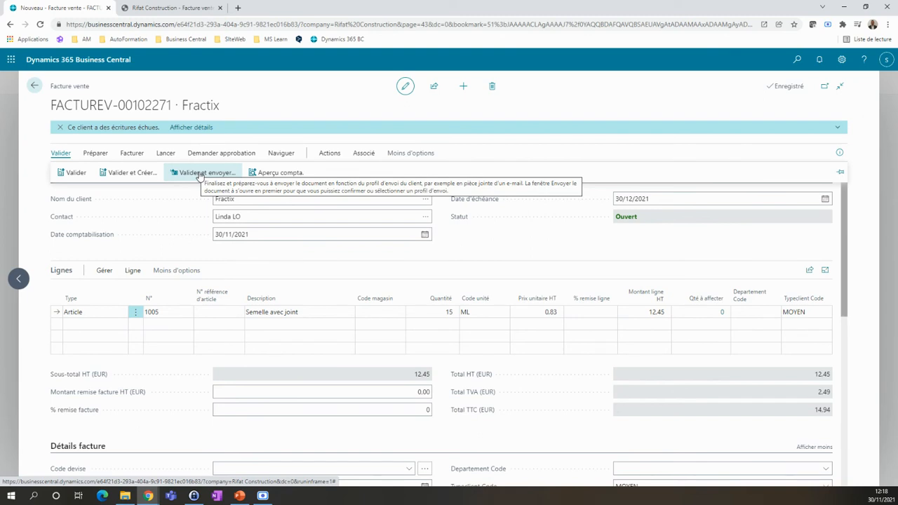
click(277, 174)
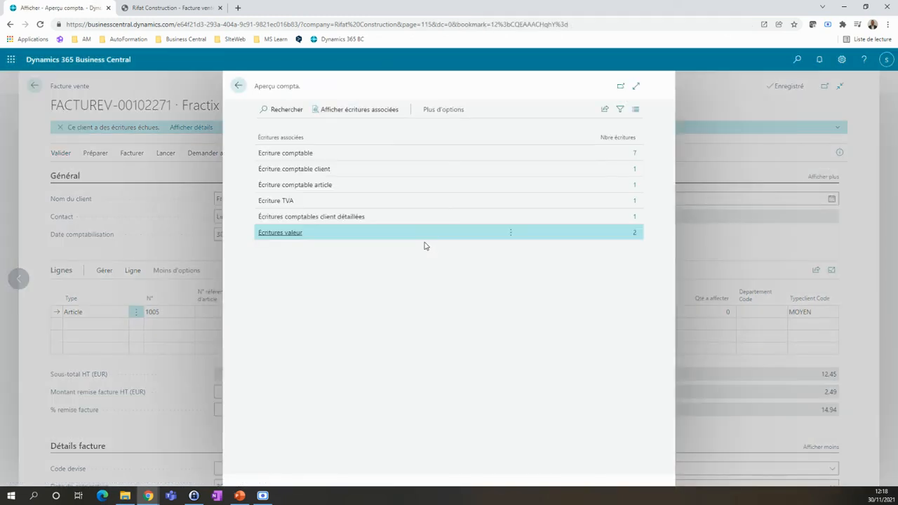
click(635, 155)
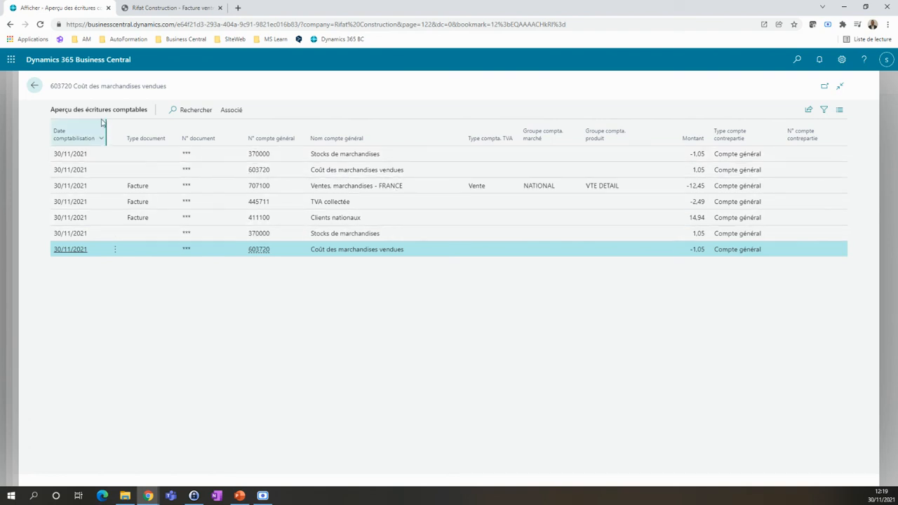
click(36, 86)
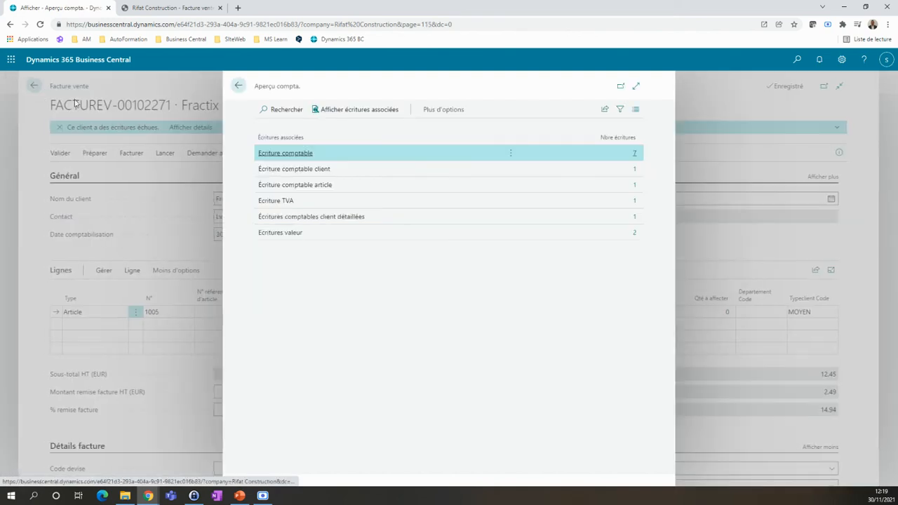
click(237, 86)
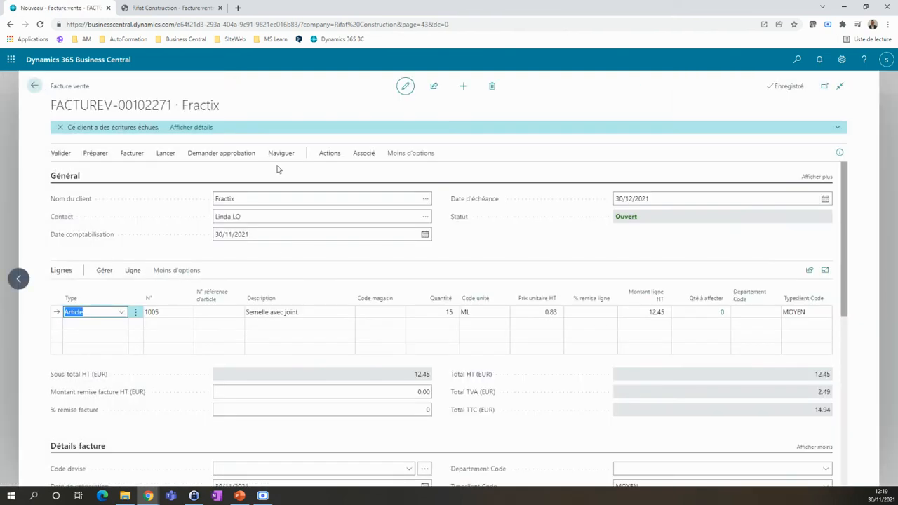
Step: Start posting and sending the invoice, choosing e-mail delivery with a settings prompt, a PDF attachment and no disk copy
click(60, 154)
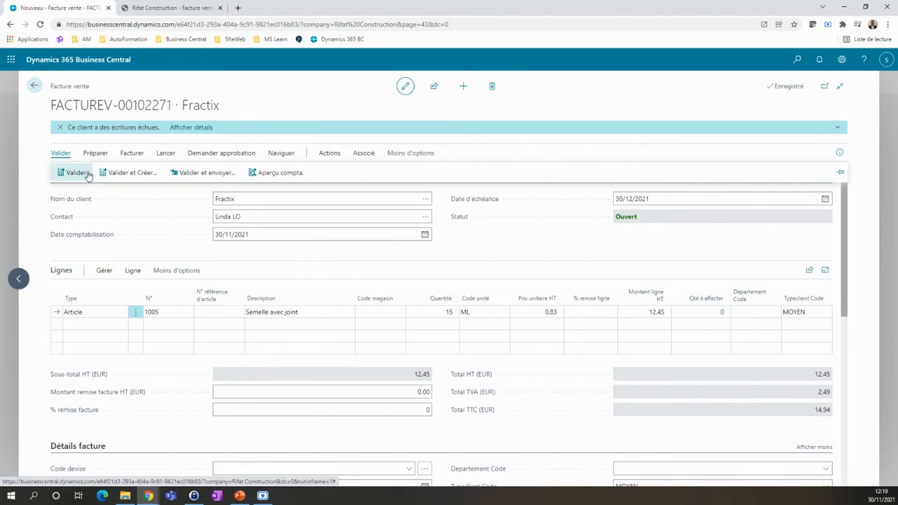
click(202, 174)
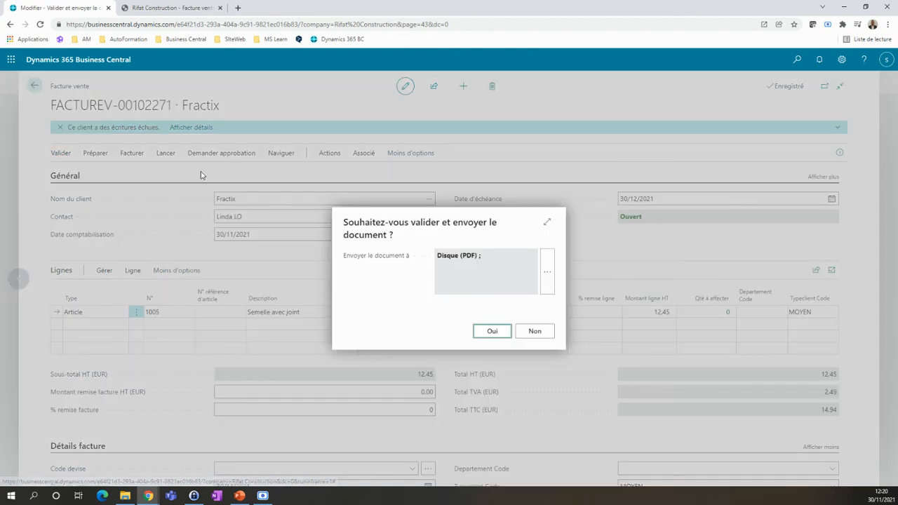
click(547, 272)
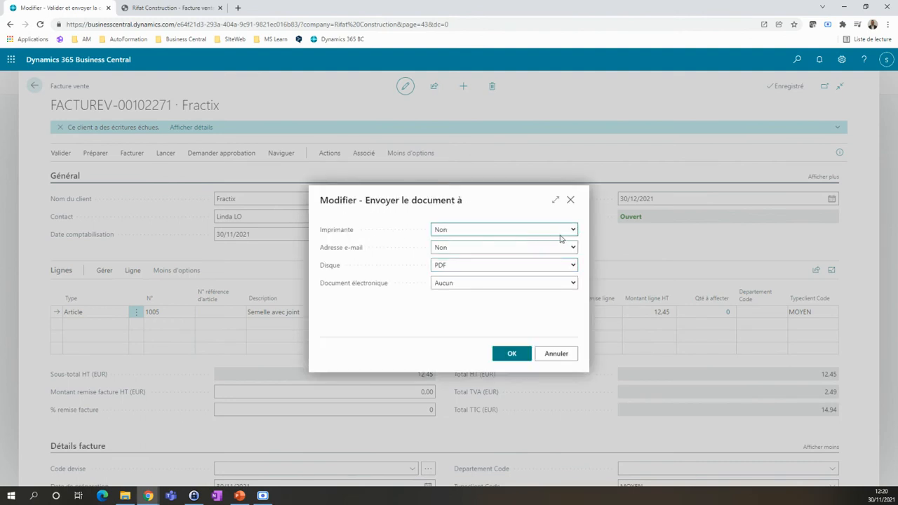
click(572, 250)
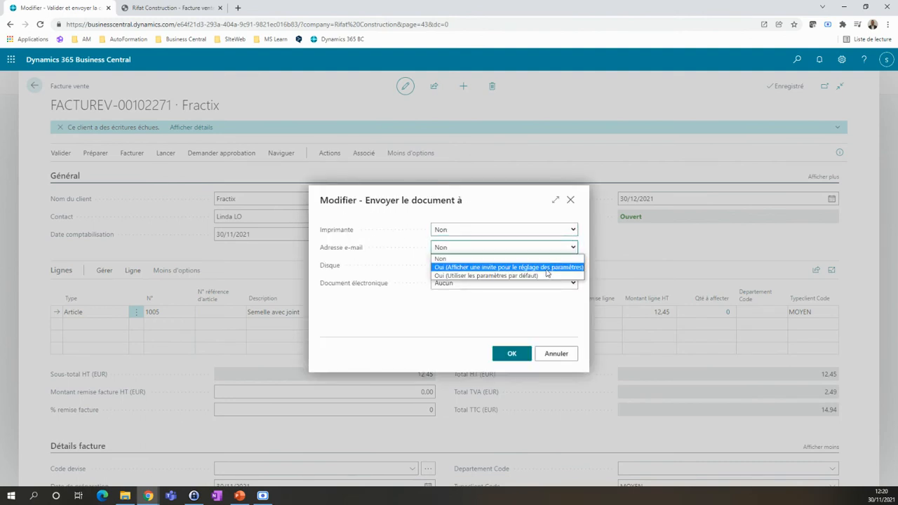
click(547, 270)
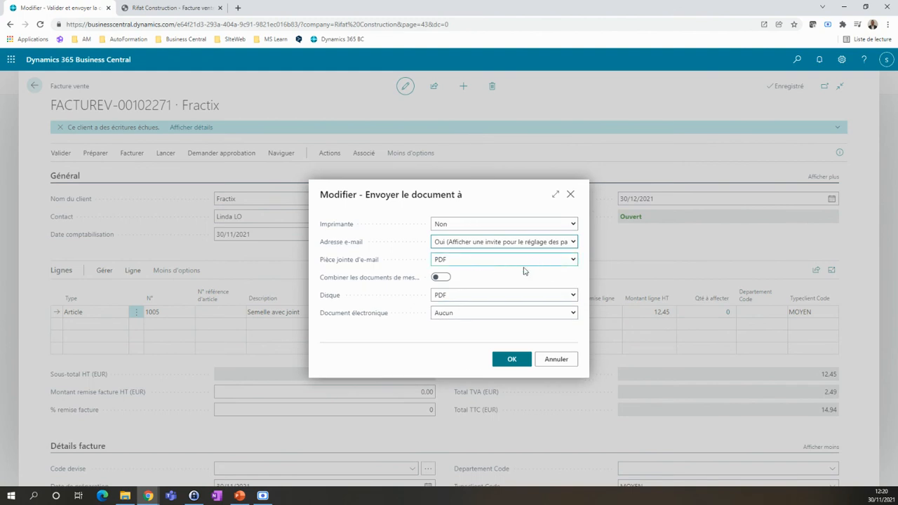
click(576, 296)
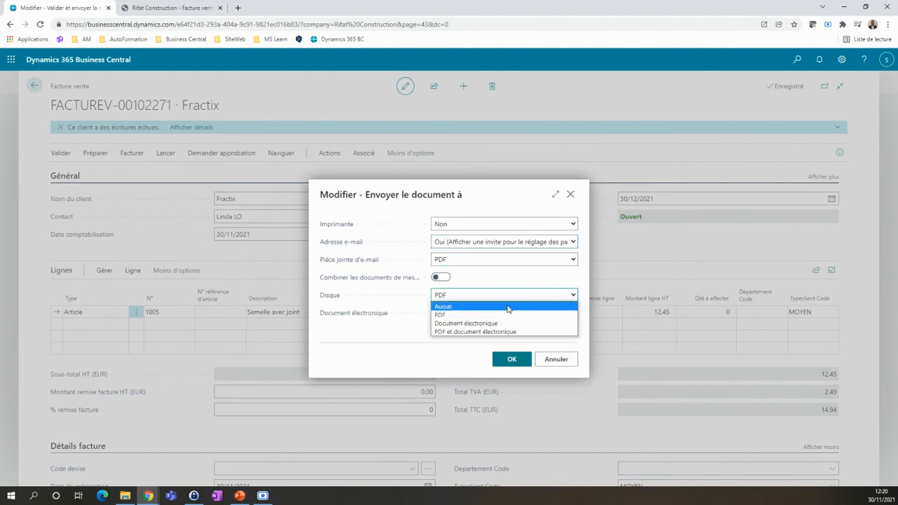
click(508, 306)
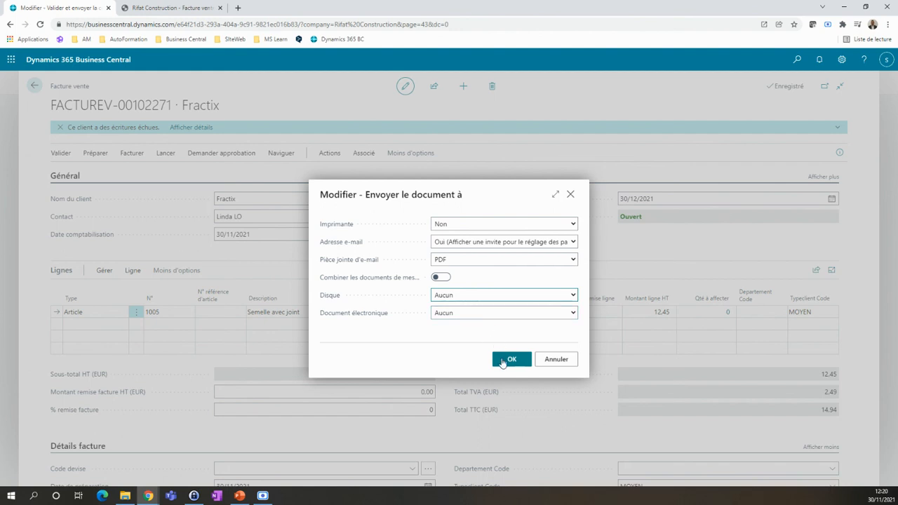
Step: Switch the e-mail delivery to the default settings (Utiliser les paramètres par défaut), and post and send the invoice
click(503, 244)
click(501, 272)
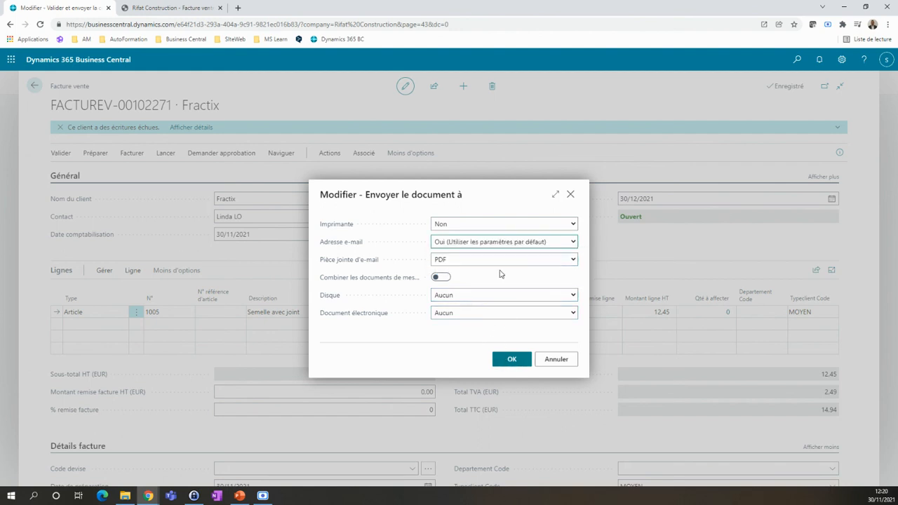
click(513, 363)
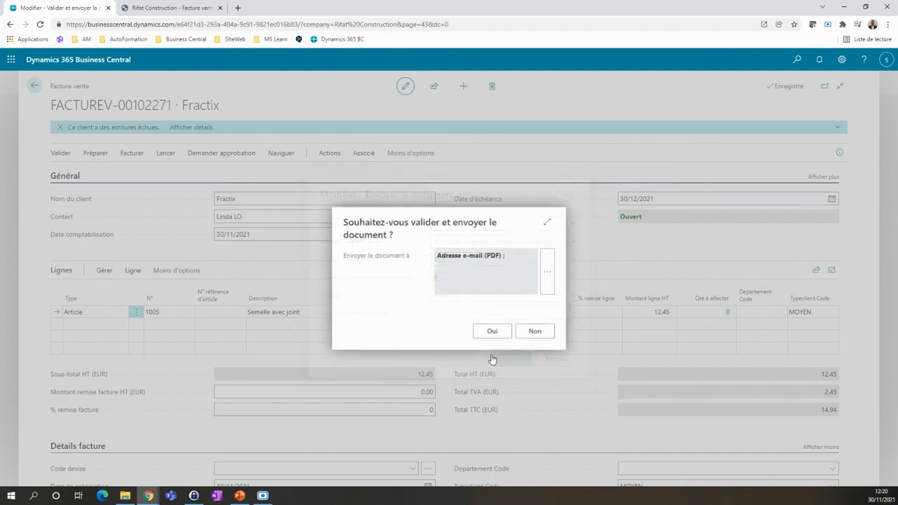
click(484, 334)
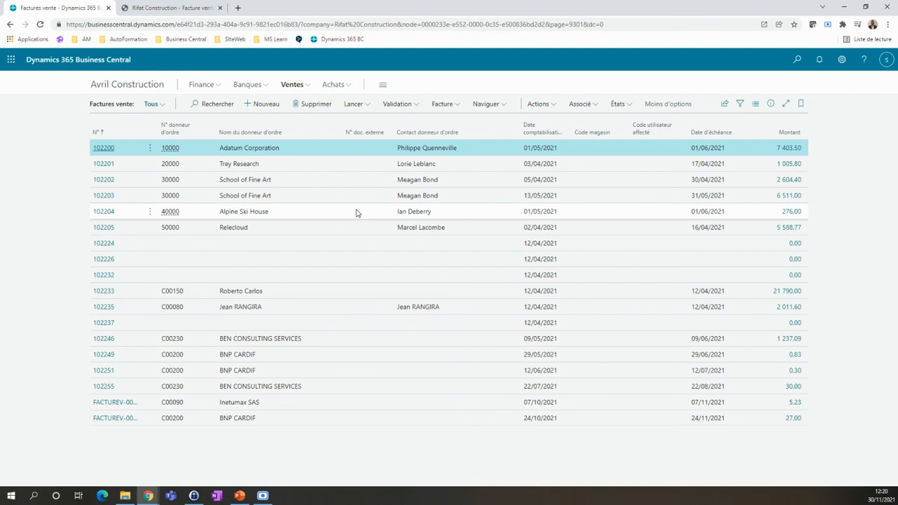
Step: Inspect the ledger entries behind the balance of account 411100 Clients nationaux in the chart of accounts, and return to the chart
click(149, 91)
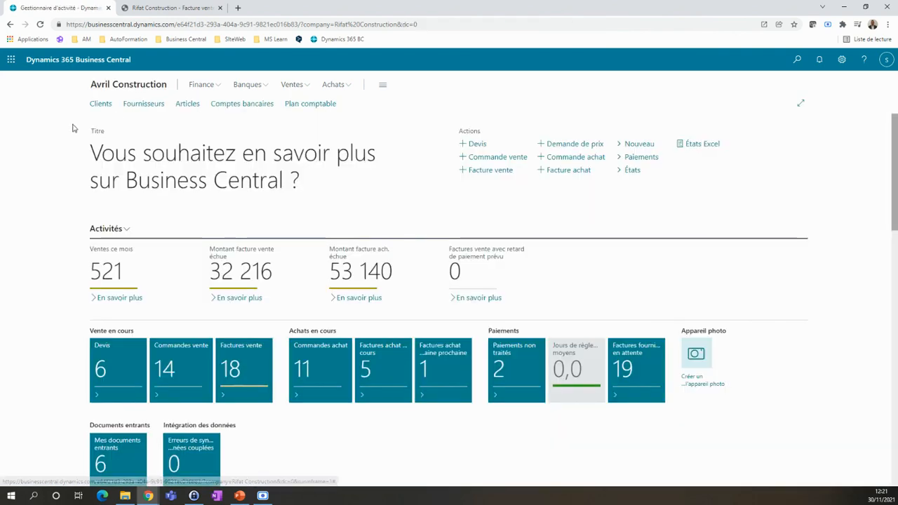
click(313, 104)
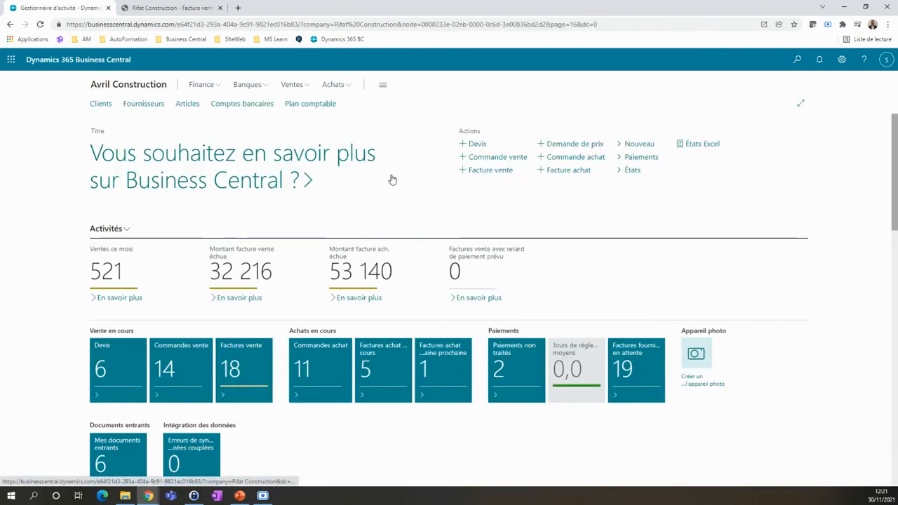
scroll(254, 214, down, 5)
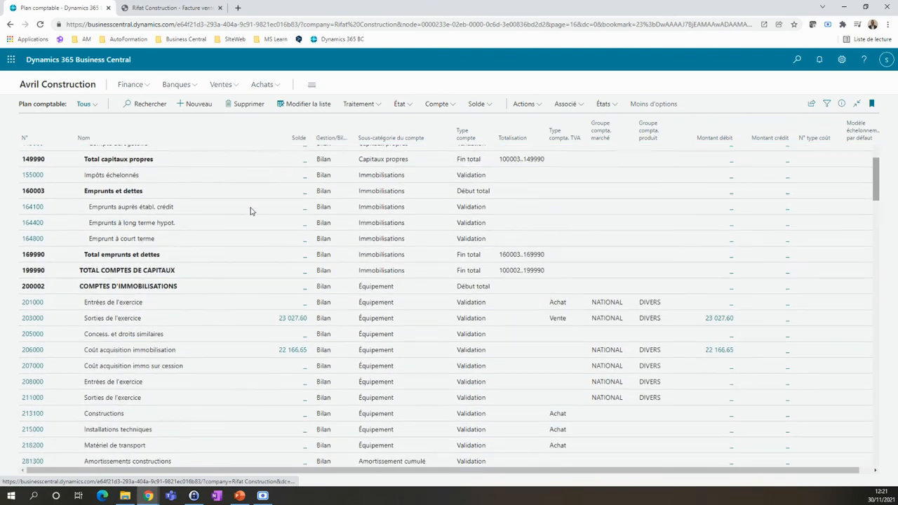
scroll(250, 211, down, 5)
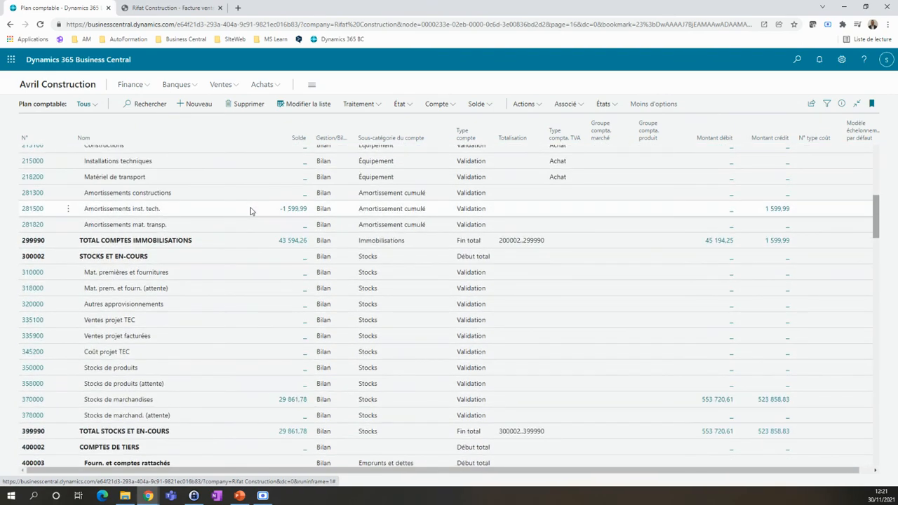
scroll(251, 212, down, 3)
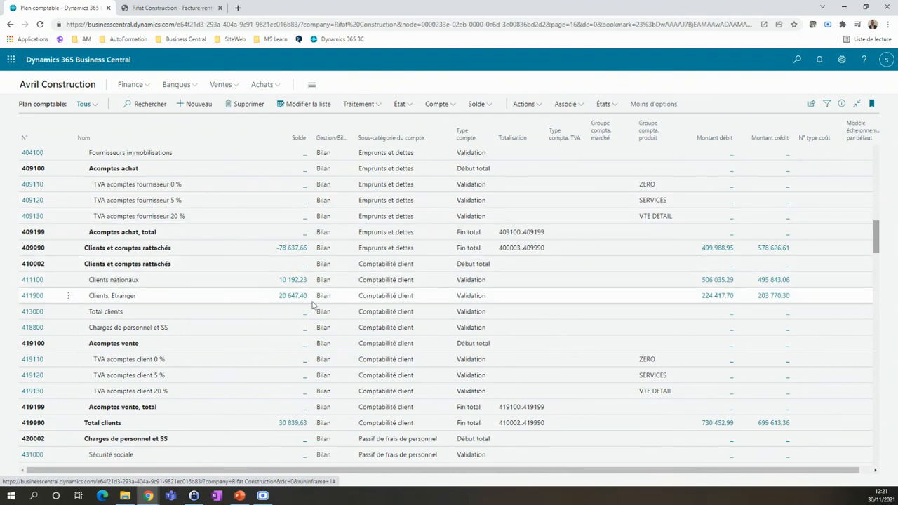
click(297, 281)
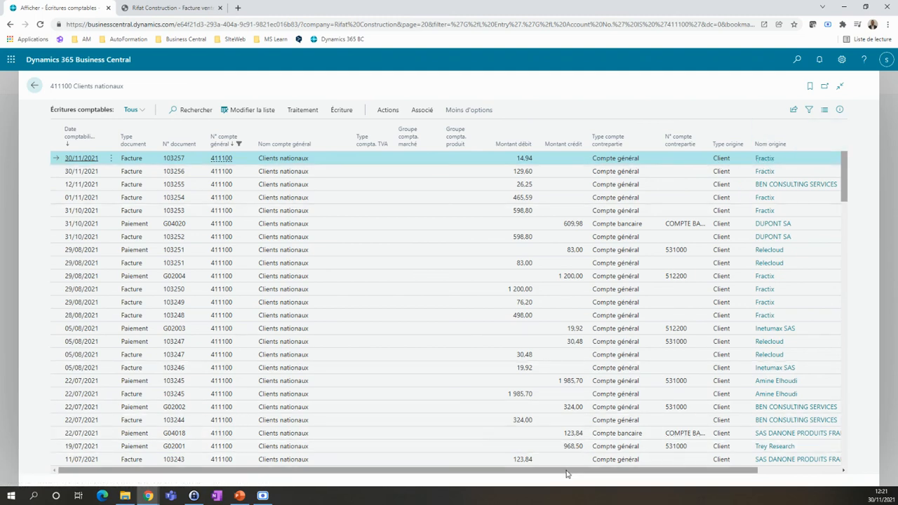
drag(564, 470, 489, 467)
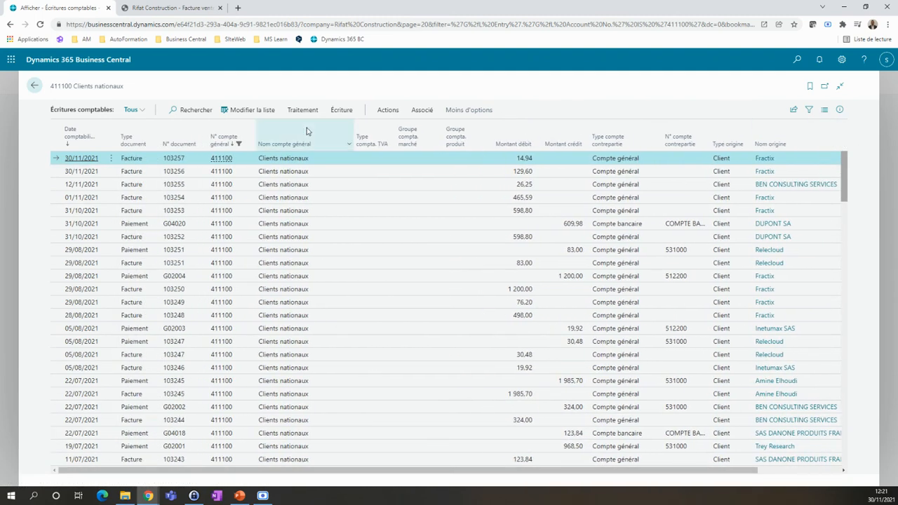
click(33, 85)
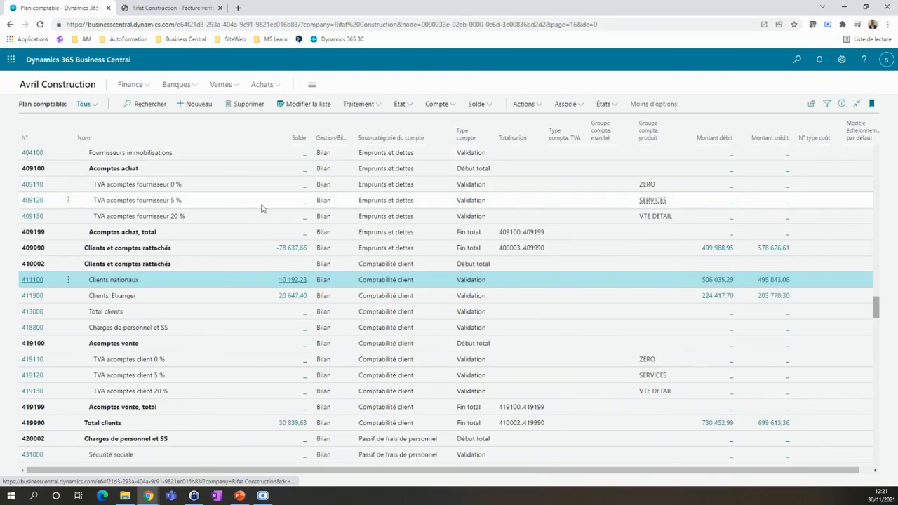
Step: Look through the customer, personnel and VAT accounts in the chart of accounts
scroll(259, 209, down, 2)
scroll(259, 205, down, 1)
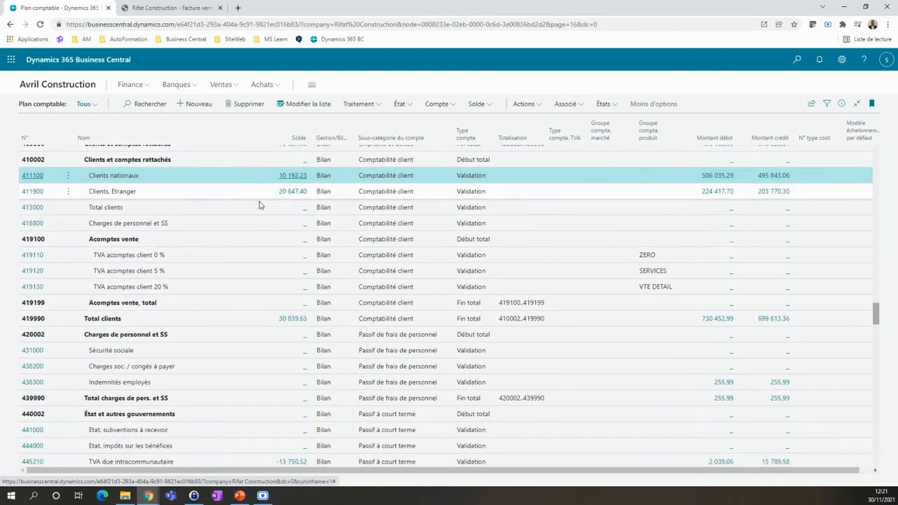
scroll(259, 205, down, 1)
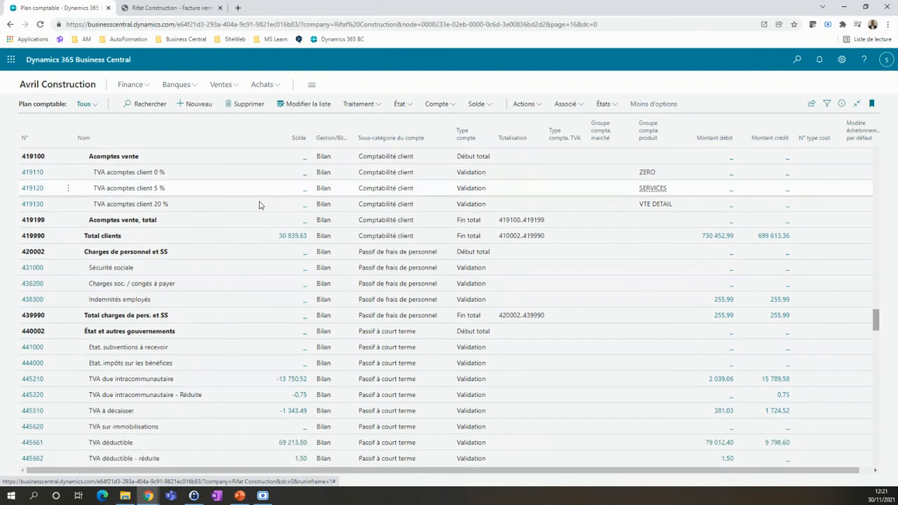
scroll(259, 205, up, 2)
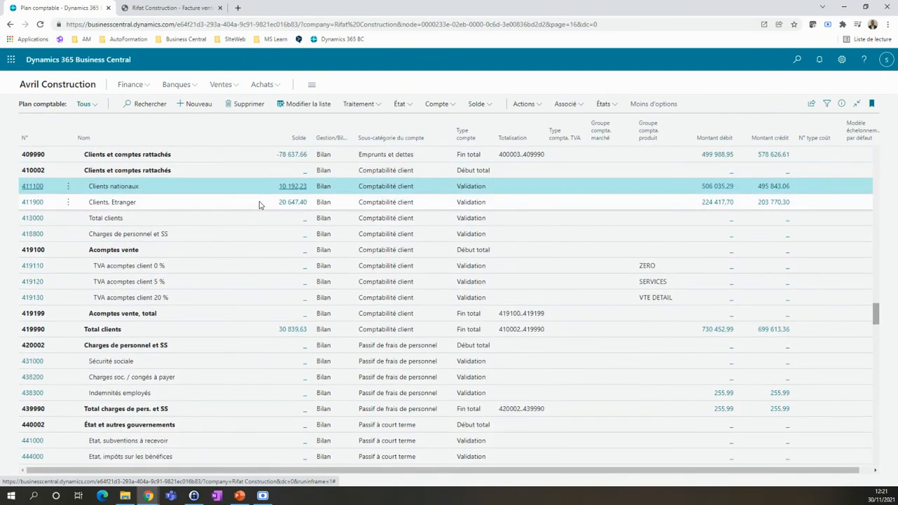